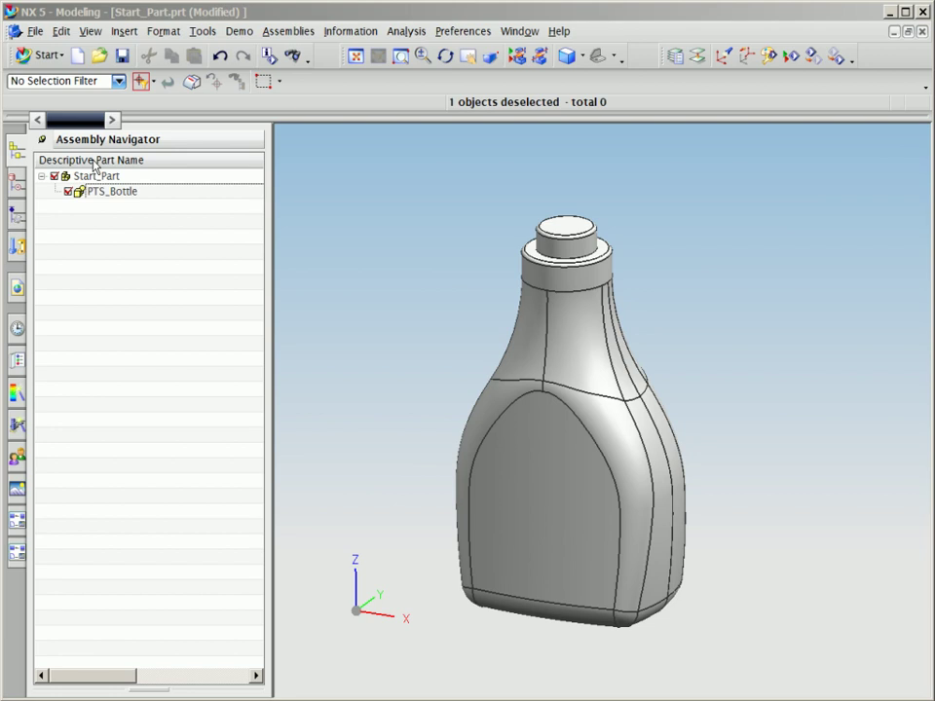
# - Open the PTS_Bottle component for editing as a reusable component
pyautogui.click(107, 193)
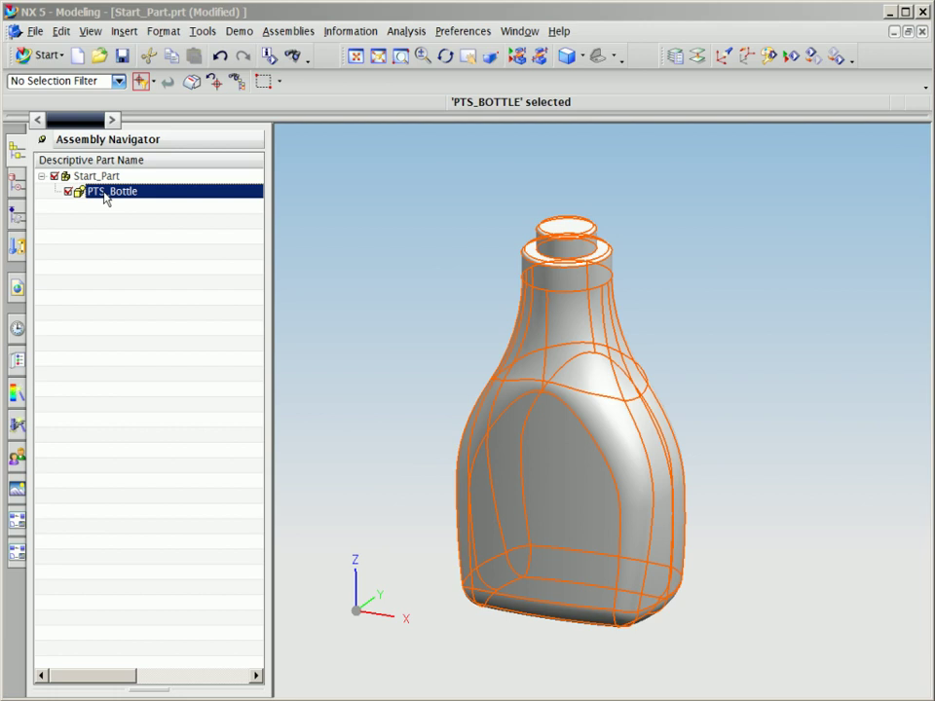
pyautogui.rightClick(106, 195)
pyautogui.click(161, 319)
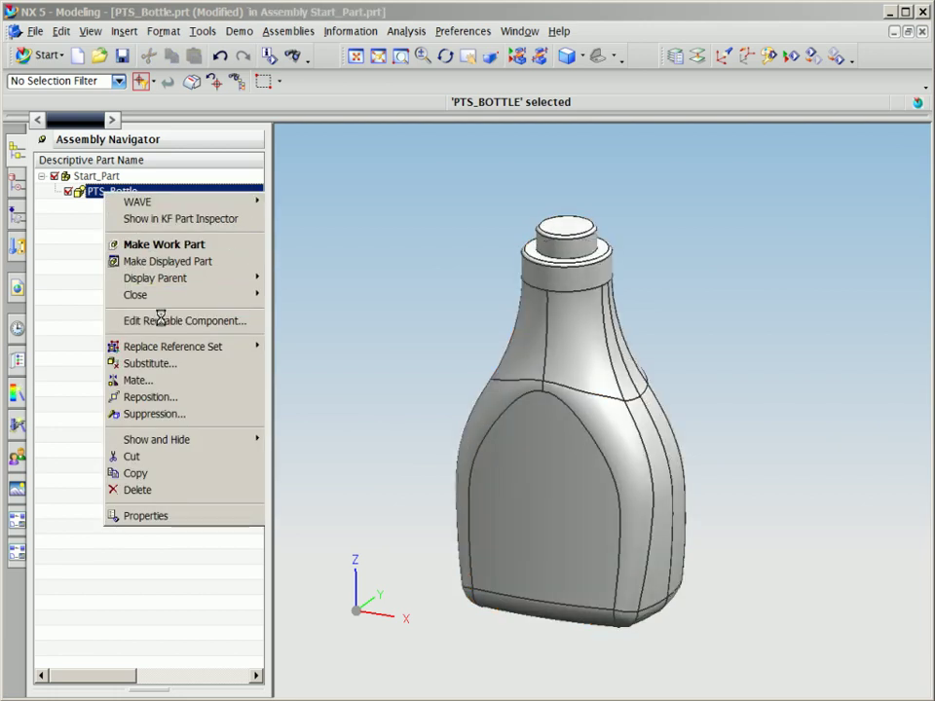
pyautogui.moveTo(372, 335)
pyautogui.mouseDown(button='middle')
pyautogui.moveTo(380, 348)
pyautogui.moveTo(370, 327)
pyautogui.mouseUp(button='middle')
# - In the Bottle Design Application, set the target volume to 2200–2400 cm³ and apply it
pyautogui.click(127, 184)
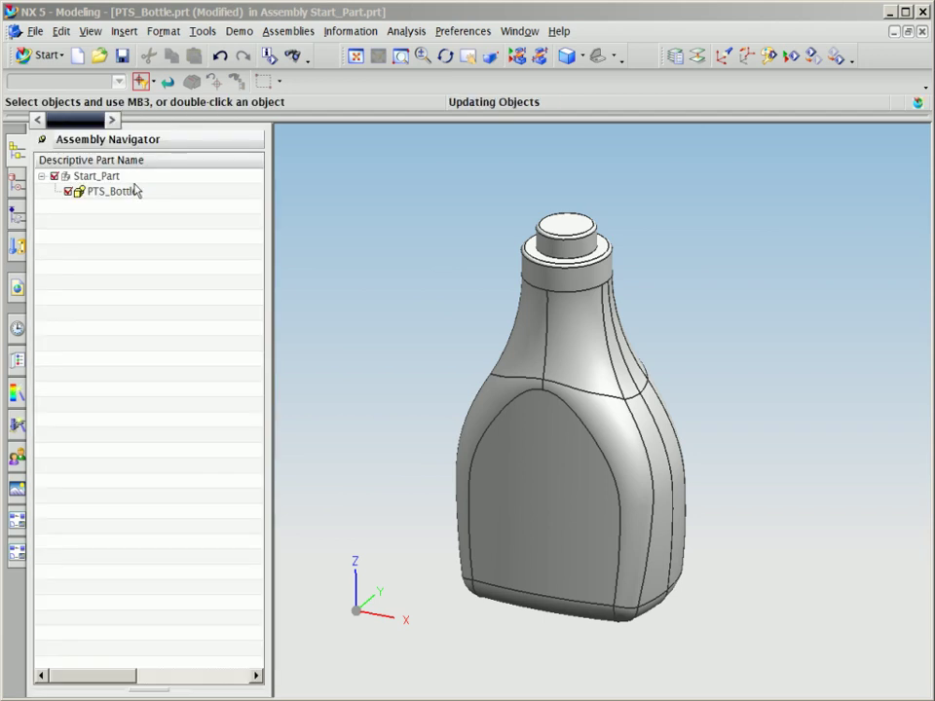
pyautogui.moveTo(351, 286); pyautogui.dragTo(355, 274, button='middle')
pyautogui.rightClick(355, 274)
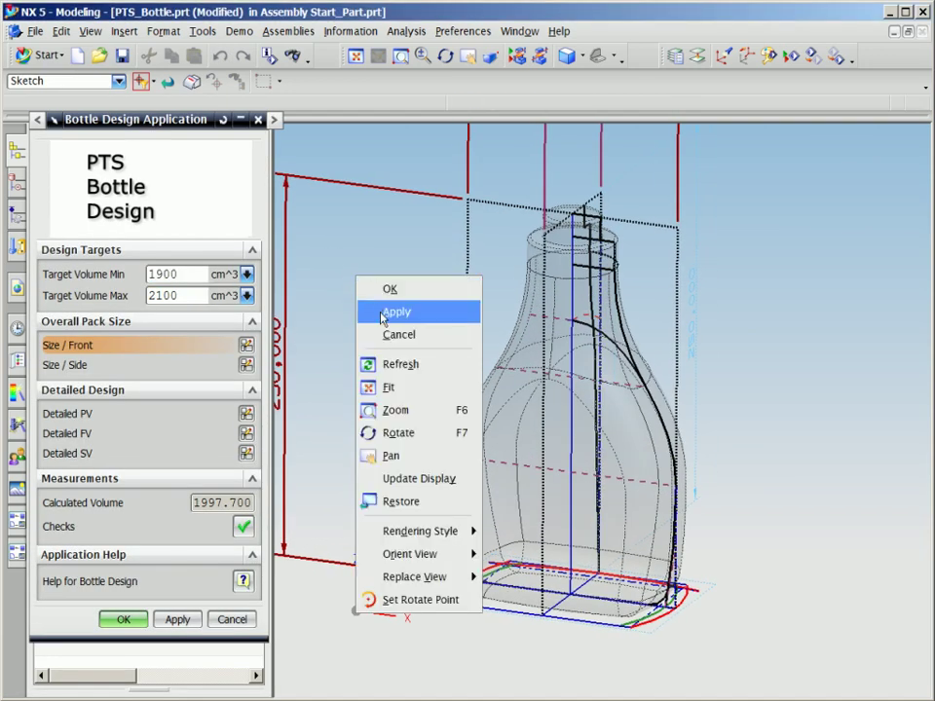
pyautogui.click(387, 386)
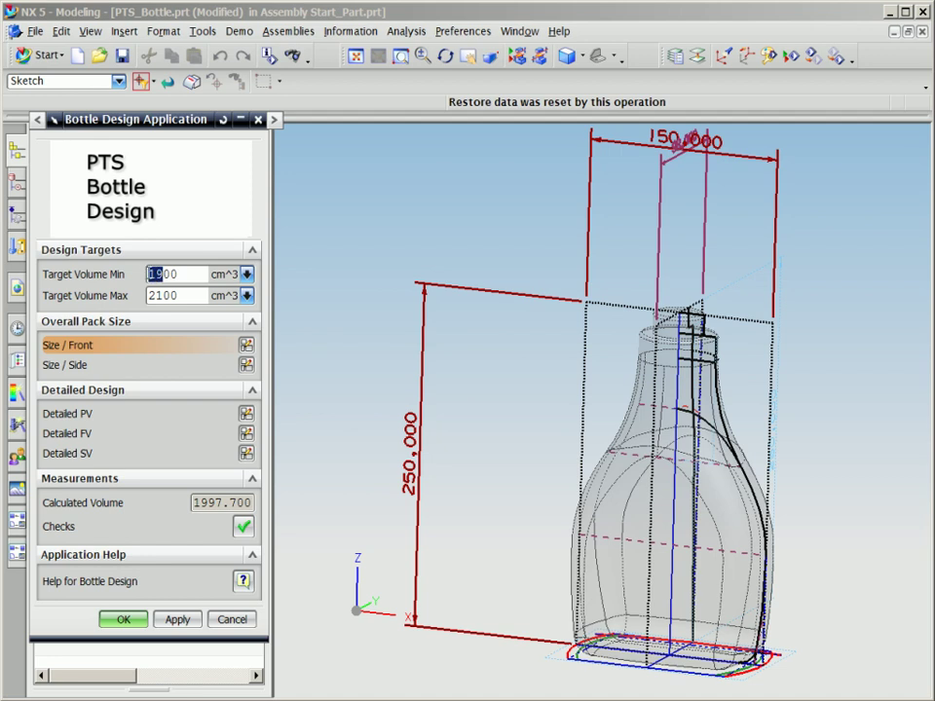
pyautogui.write('2')
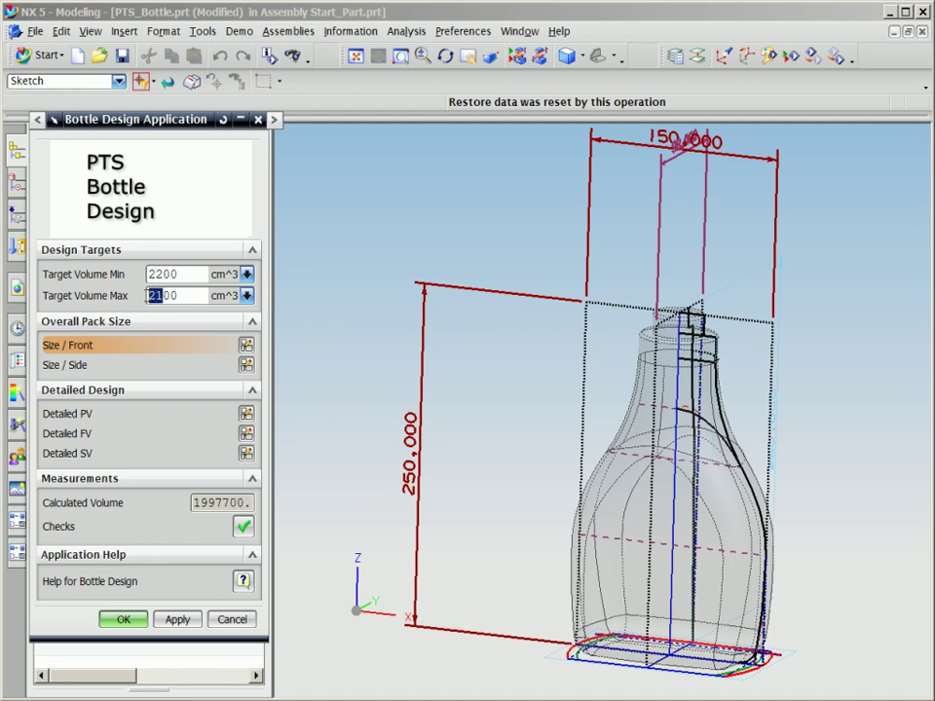
pyautogui.write('24')
pyautogui.click(179, 618)
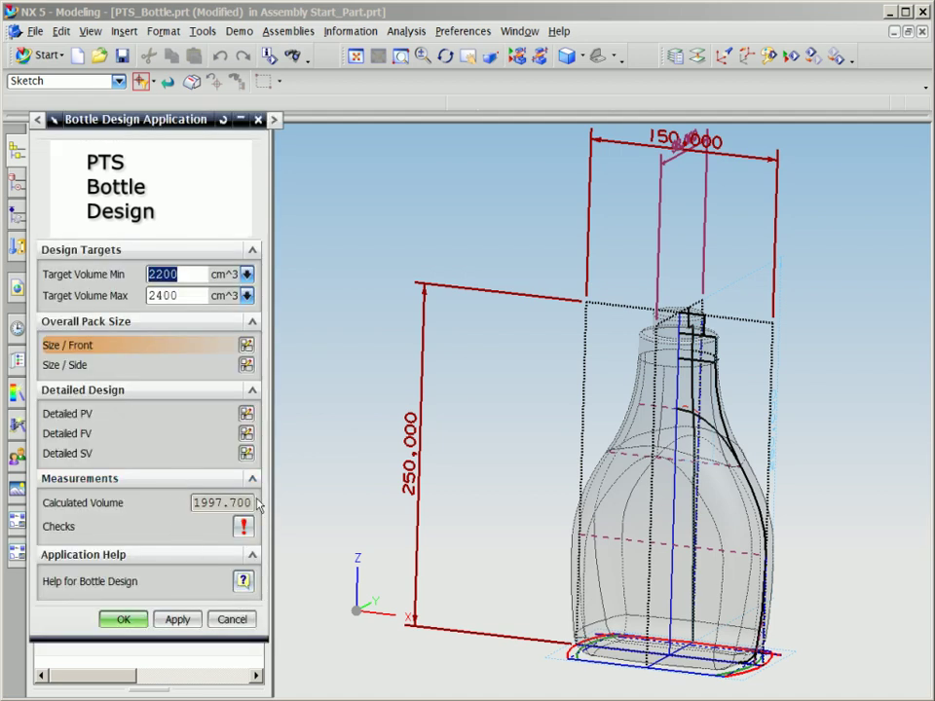
# - Change the front size sketch's height from 250 to 280 mm and width from 150 to 160 mm, then finish the sketch
pyautogui.click(246, 347)
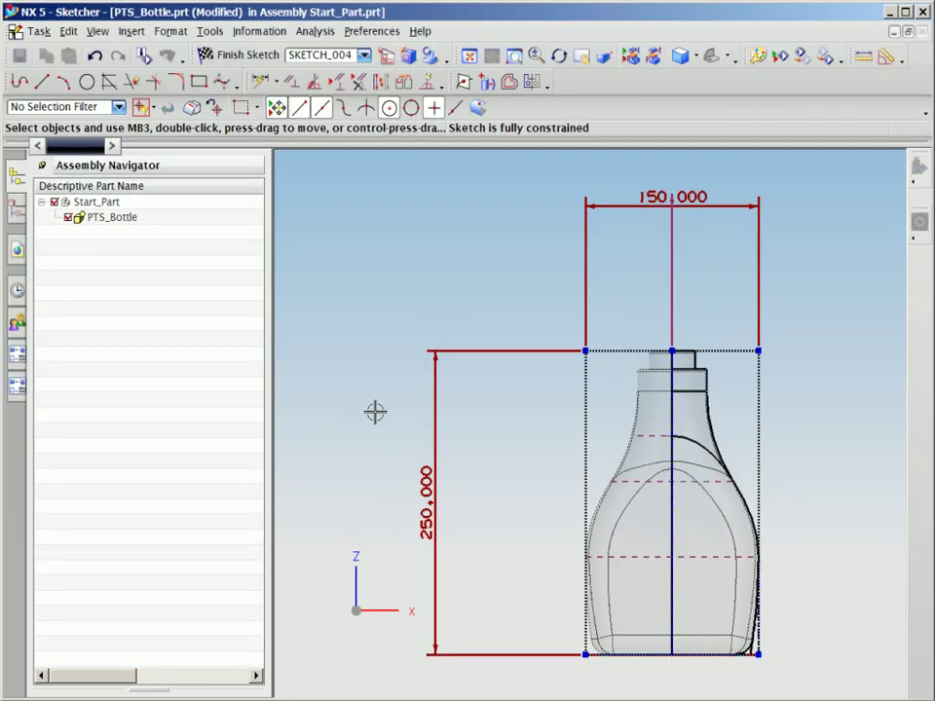
pyautogui.doubleClick(433, 433)
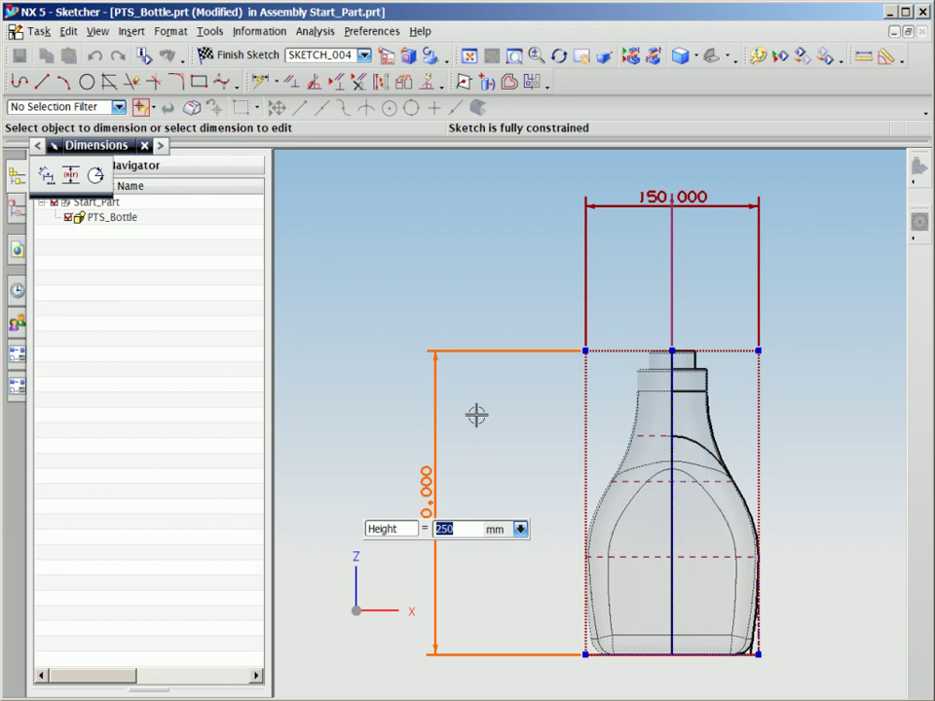
pyautogui.write('280')
pyautogui.press('Return')
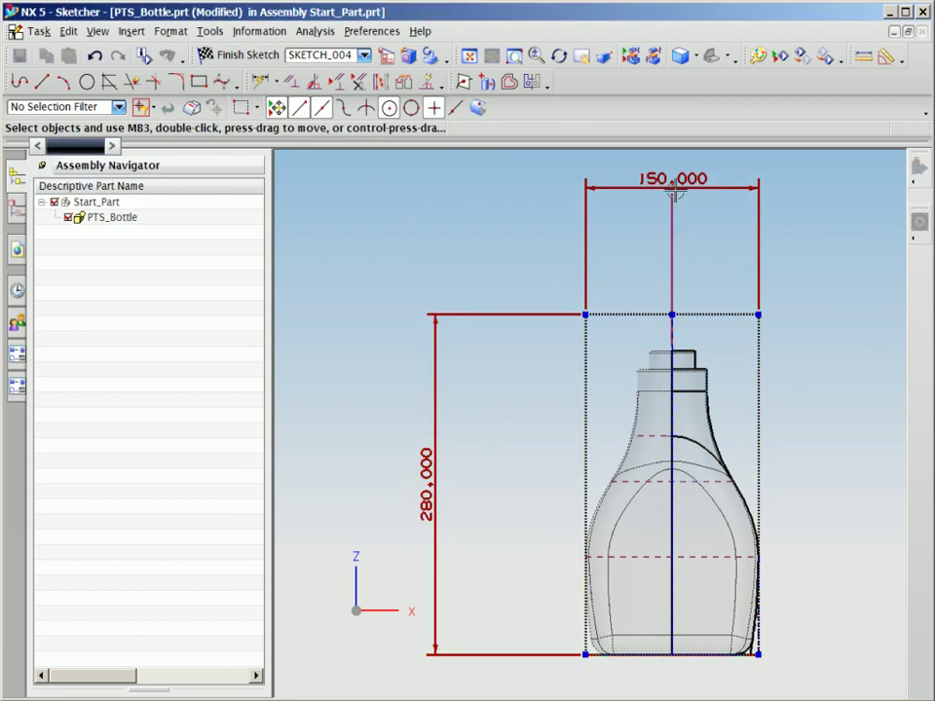
pyautogui.click(647, 188)
pyautogui.doubleClick(648, 188)
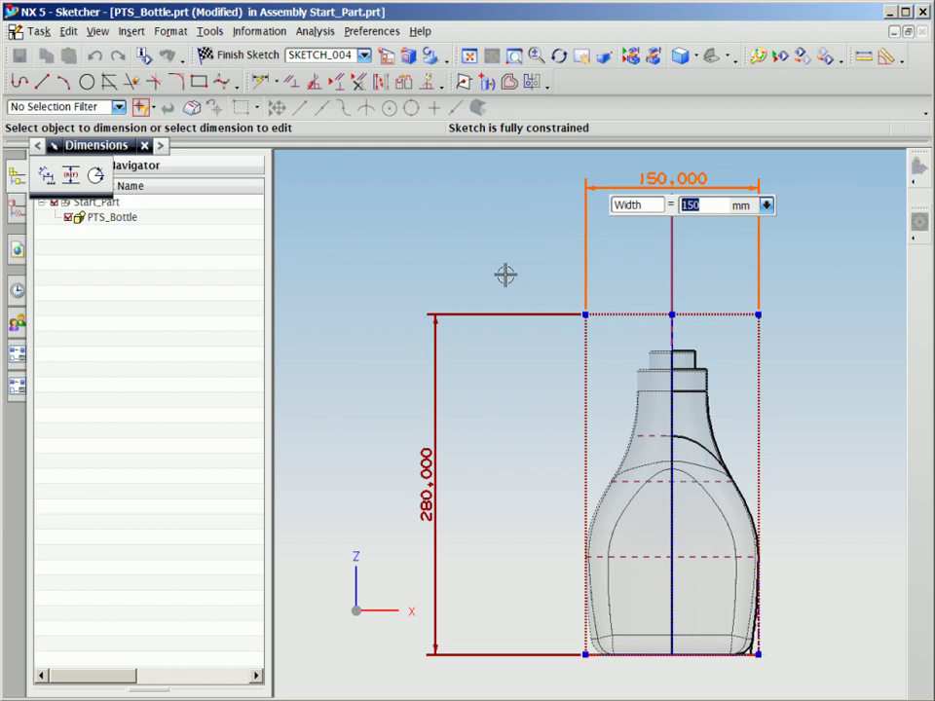
pyautogui.write('160')
pyautogui.press('Return')
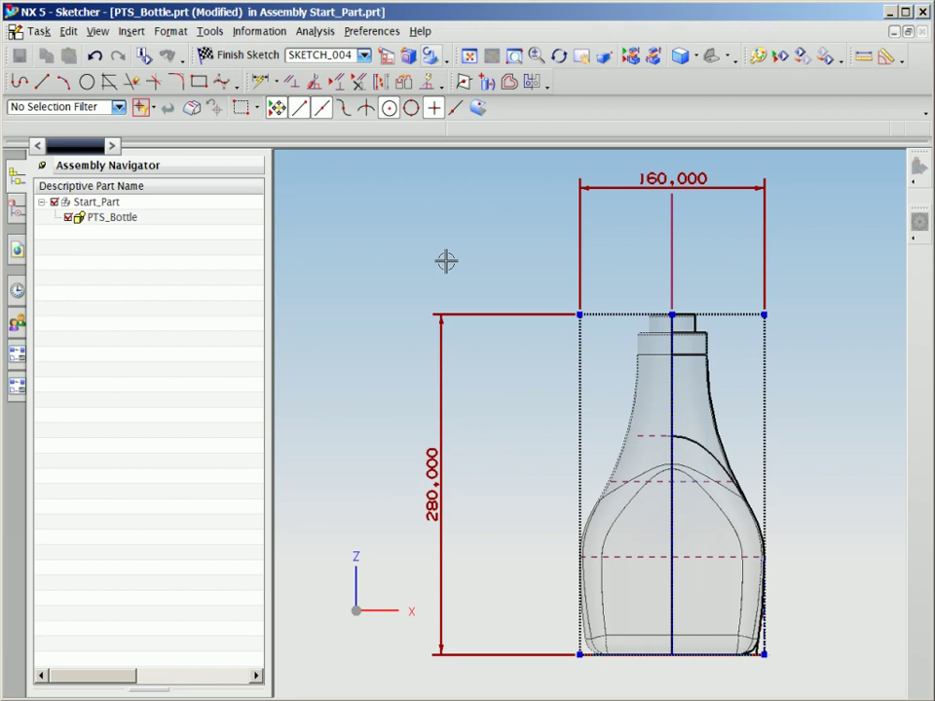
pyautogui.rightClick(445, 259)
pyautogui.click(465, 274)
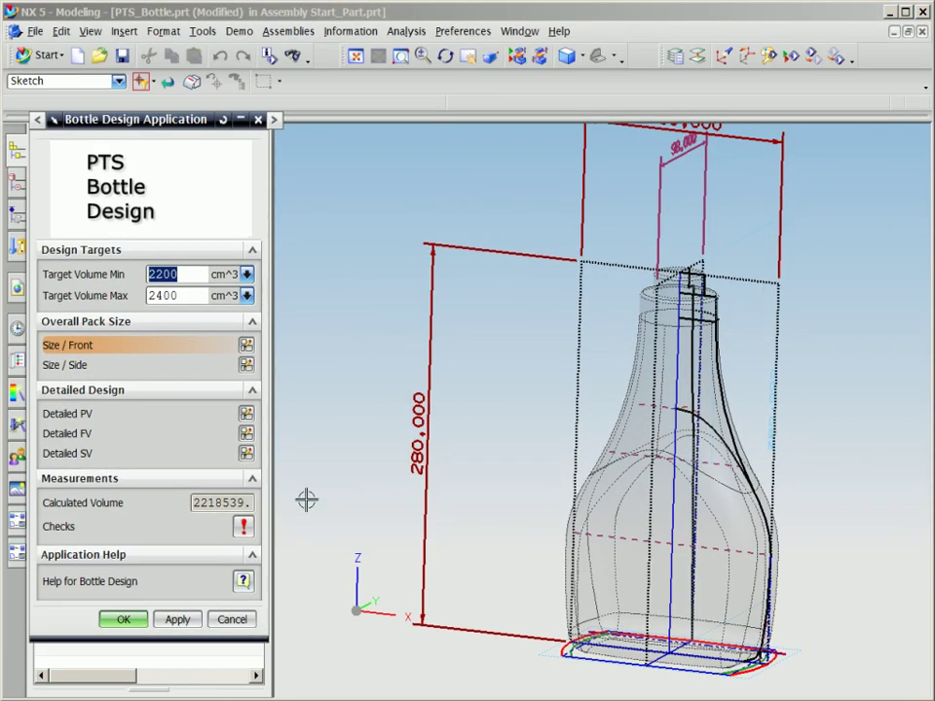
# - Recheck the volume, change the side sketch depth from 98 to 110 mm, and recompute to 2480.710 cm³
pyautogui.click(176, 620)
pyautogui.keyDown('shift'); pyautogui.moveTo(487, 386); pyautogui.dragTo(479, 469, button='middle'); pyautogui.keyUp('shift')
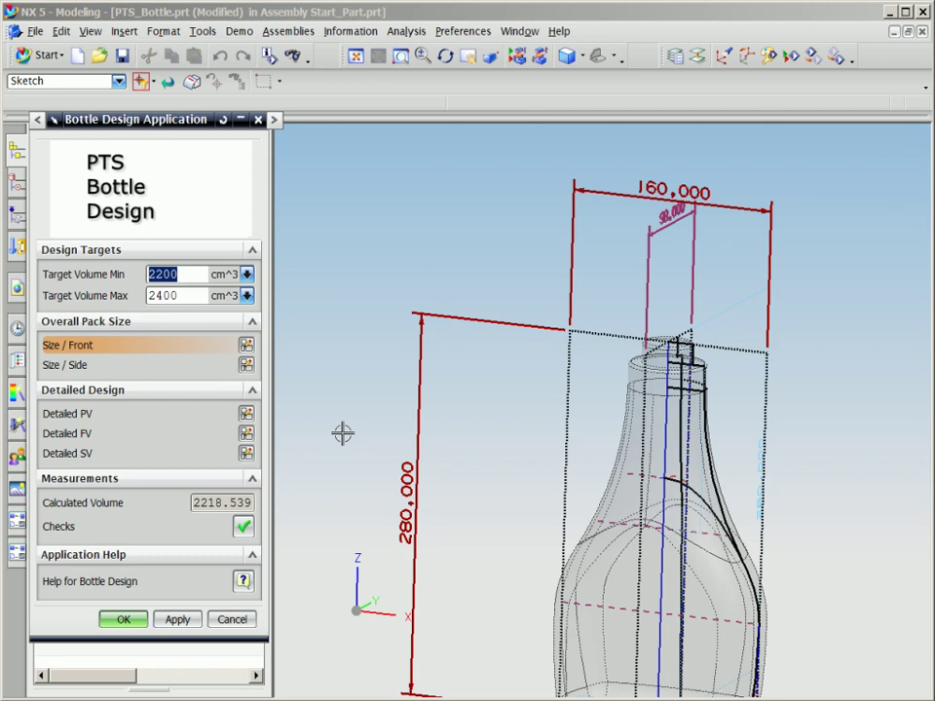
pyautogui.click(245, 365)
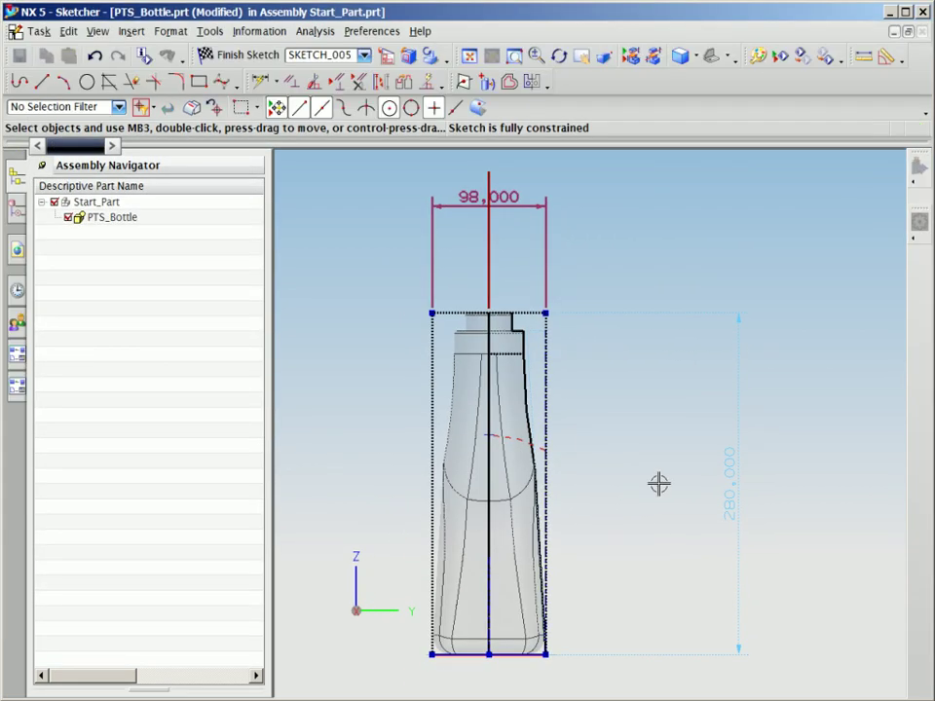
pyautogui.doubleClick(533, 203)
pyautogui.write('11')
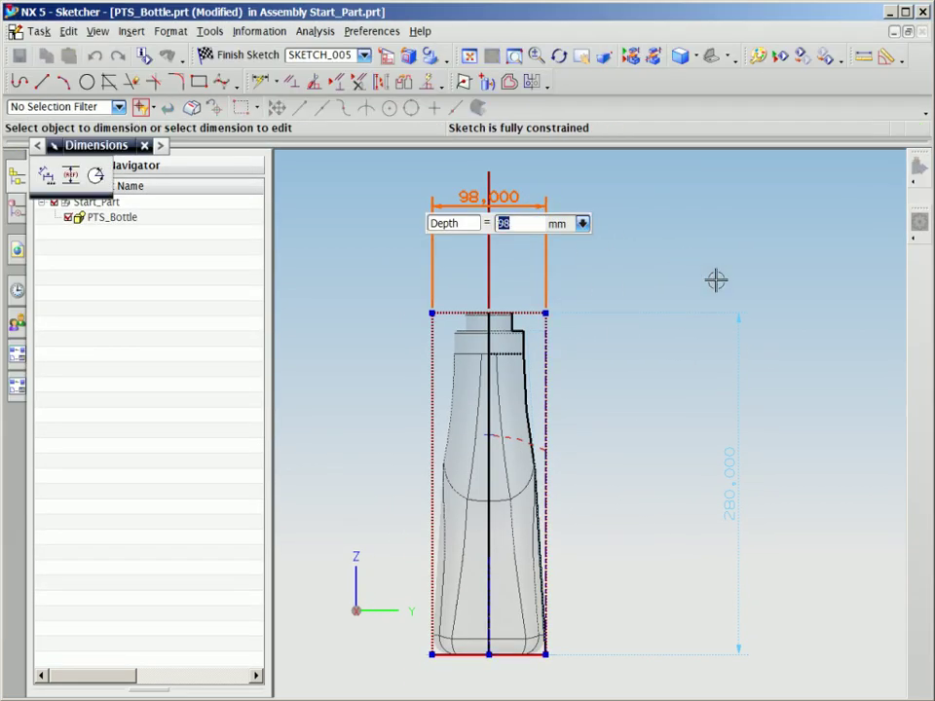
pyautogui.write('0')
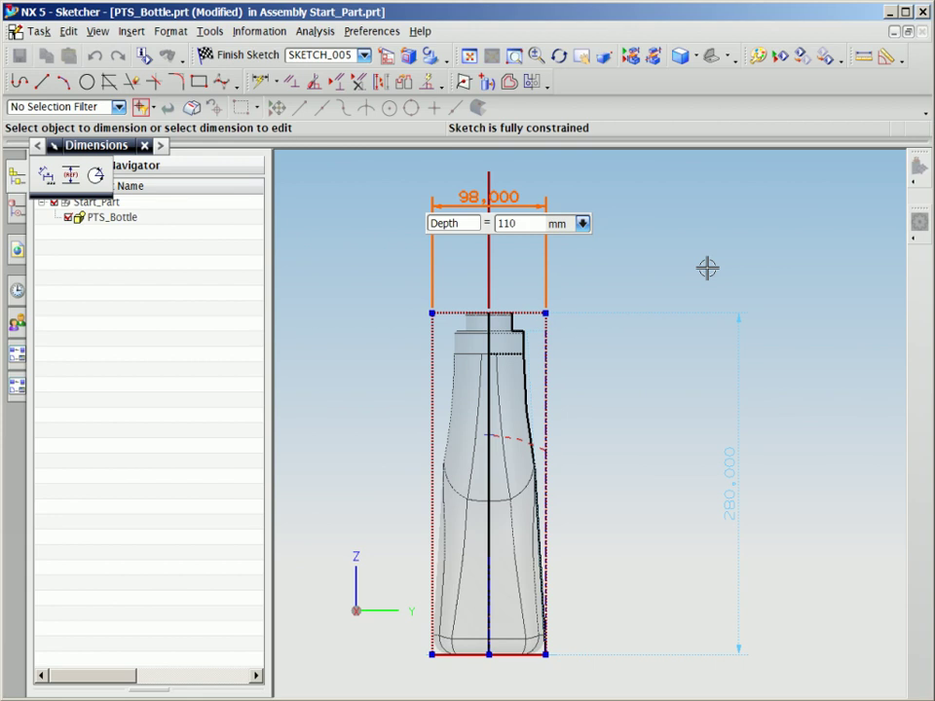
pyautogui.press('Return')
pyautogui.click(239, 59)
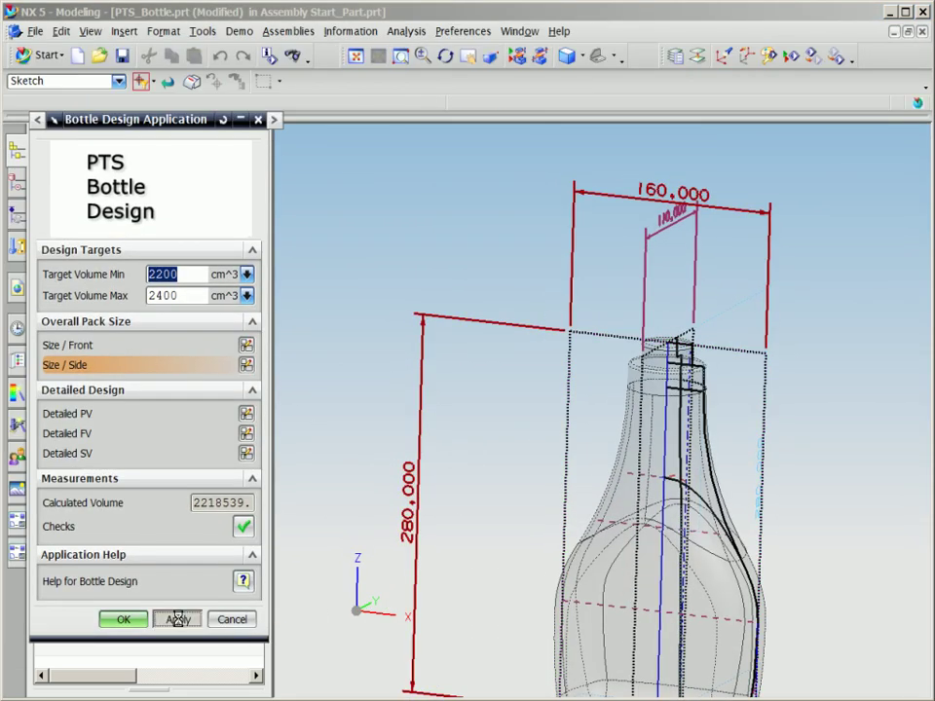
pyautogui.click(177, 620)
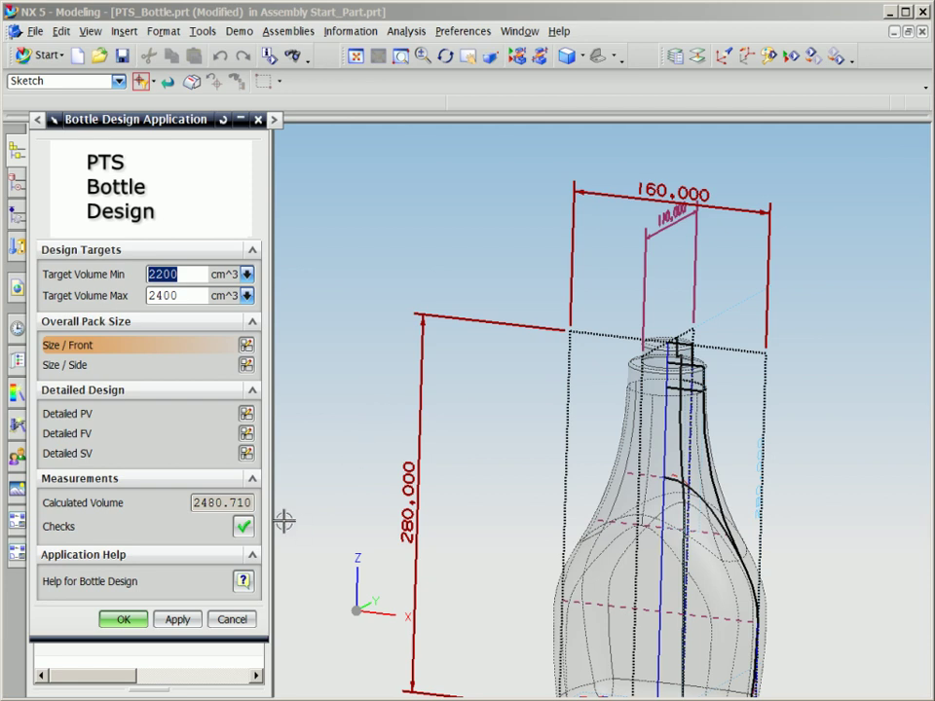
pyautogui.click(176, 620)
# - In the detailed profile sketch, set the width to 160 mm and lower body height to 135 mm, then finish
pyautogui.click(246, 433)
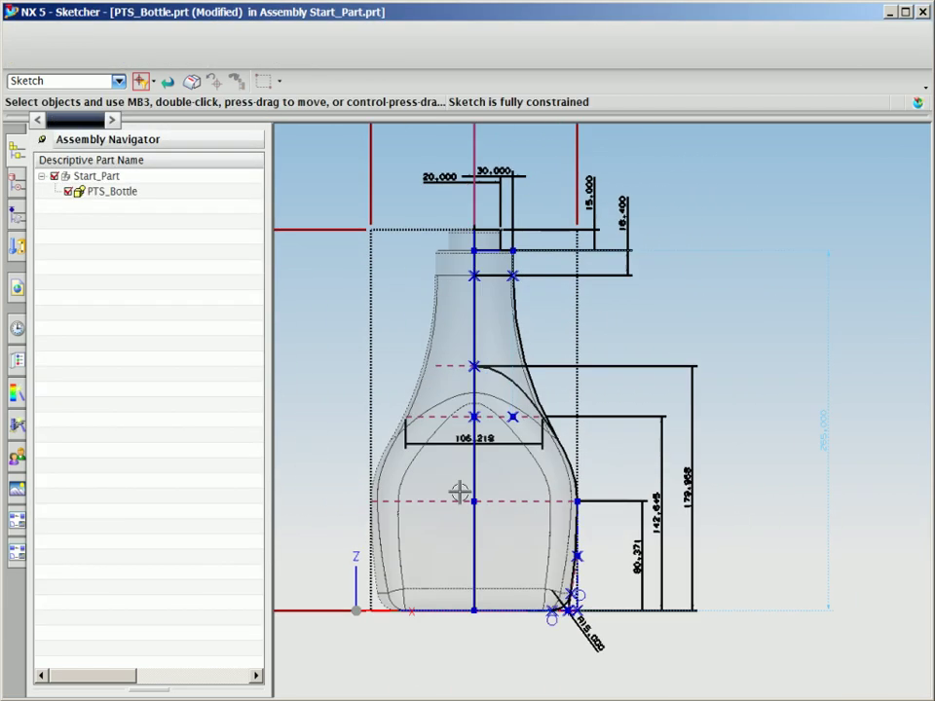
pyautogui.doubleClick(627, 381)
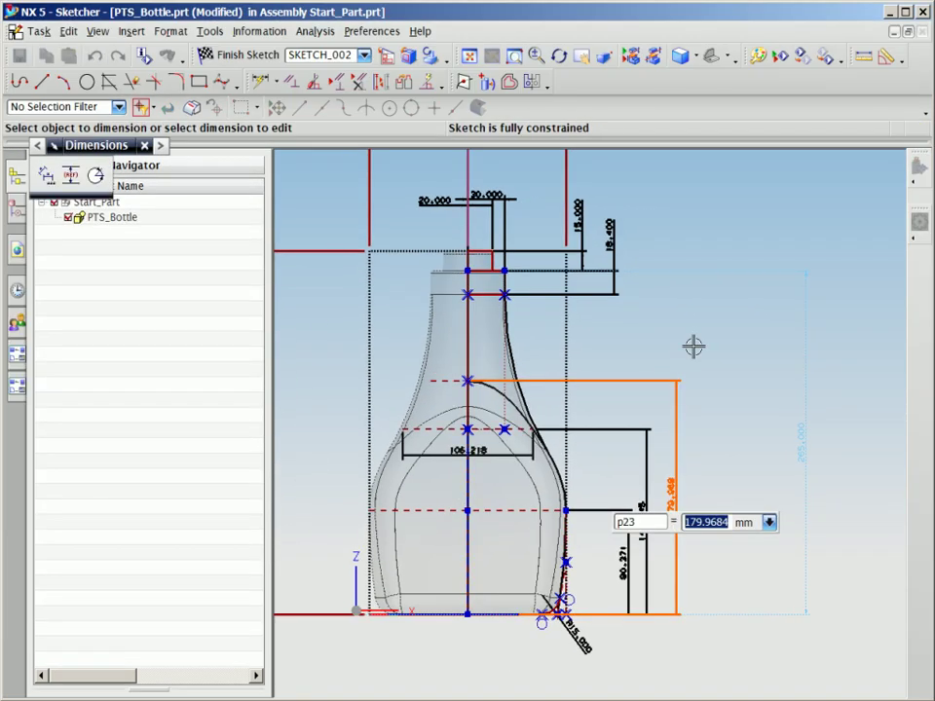
pyautogui.write('160')
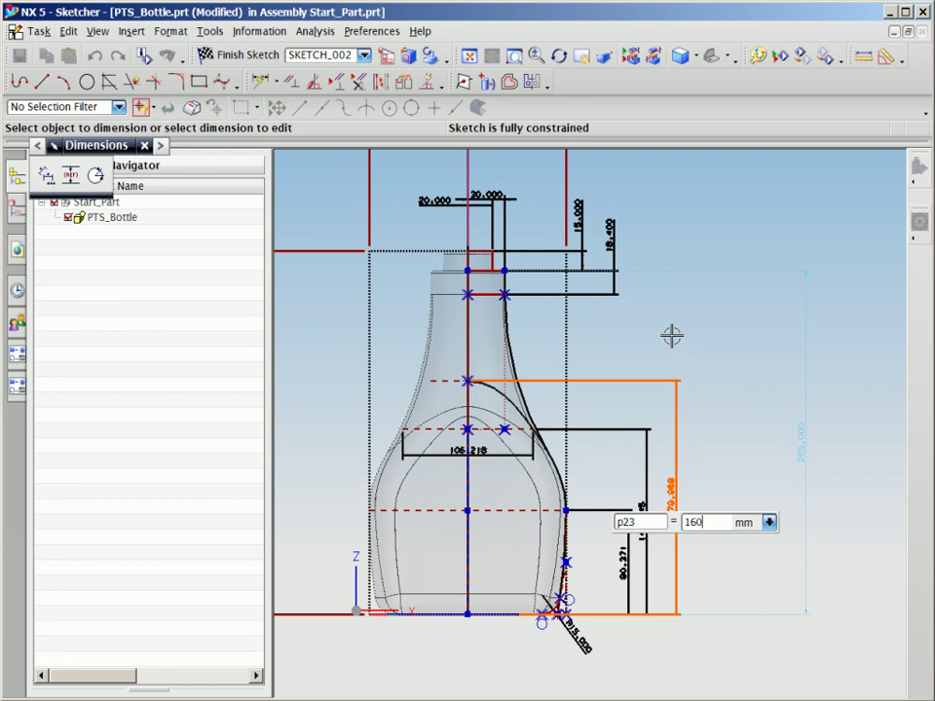
pyautogui.press('Return')
pyautogui.click(634, 429)
pyautogui.doubleClick(634, 429)
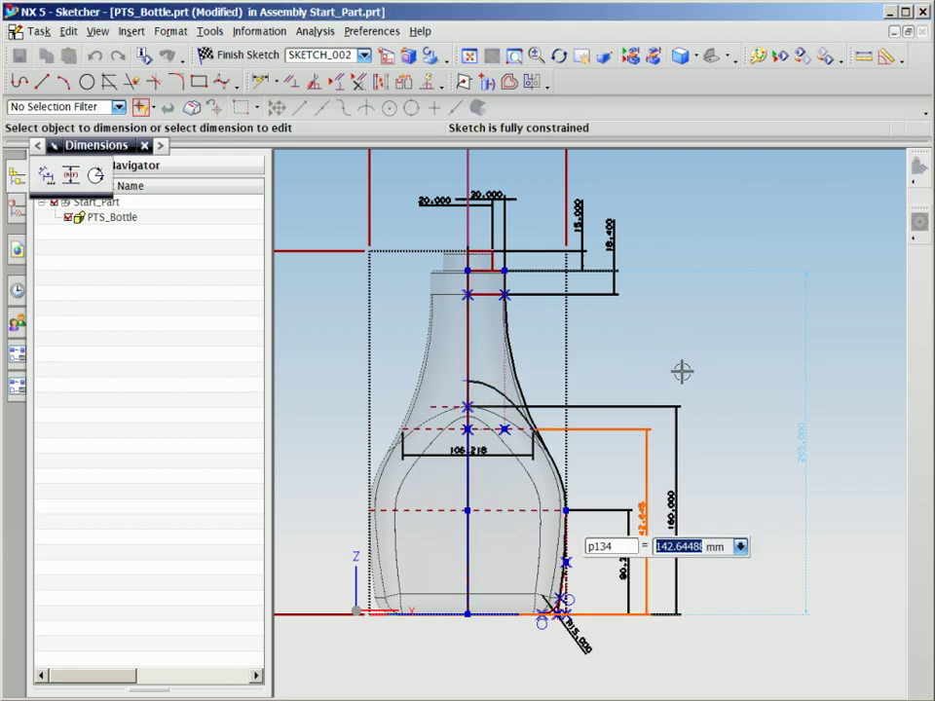
pyautogui.write('135')
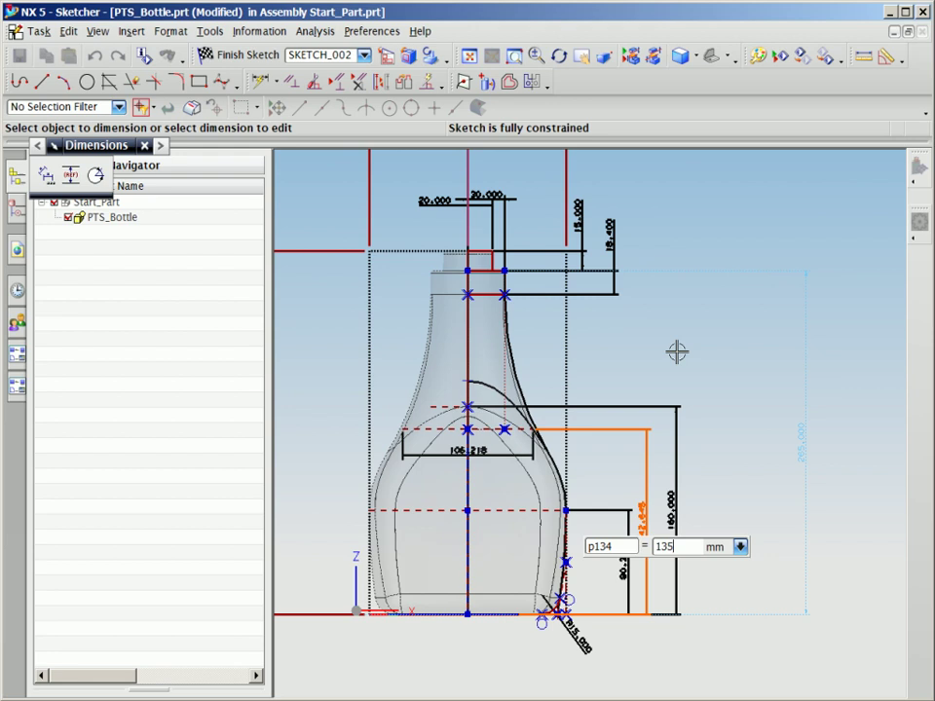
pyautogui.press('Return')
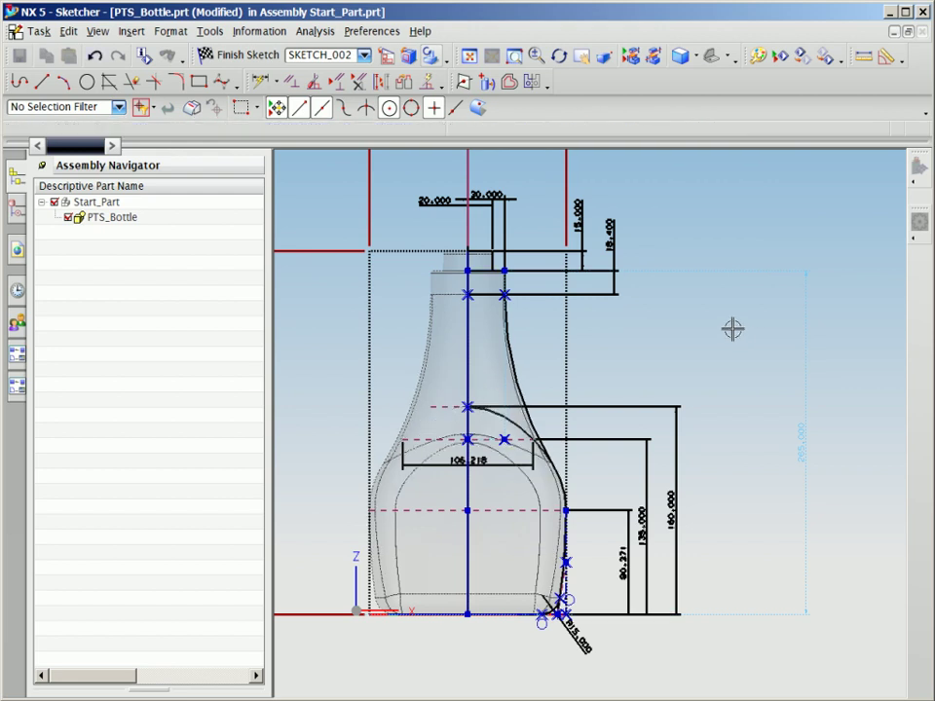
pyautogui.hotkey('ctrl', 'q')
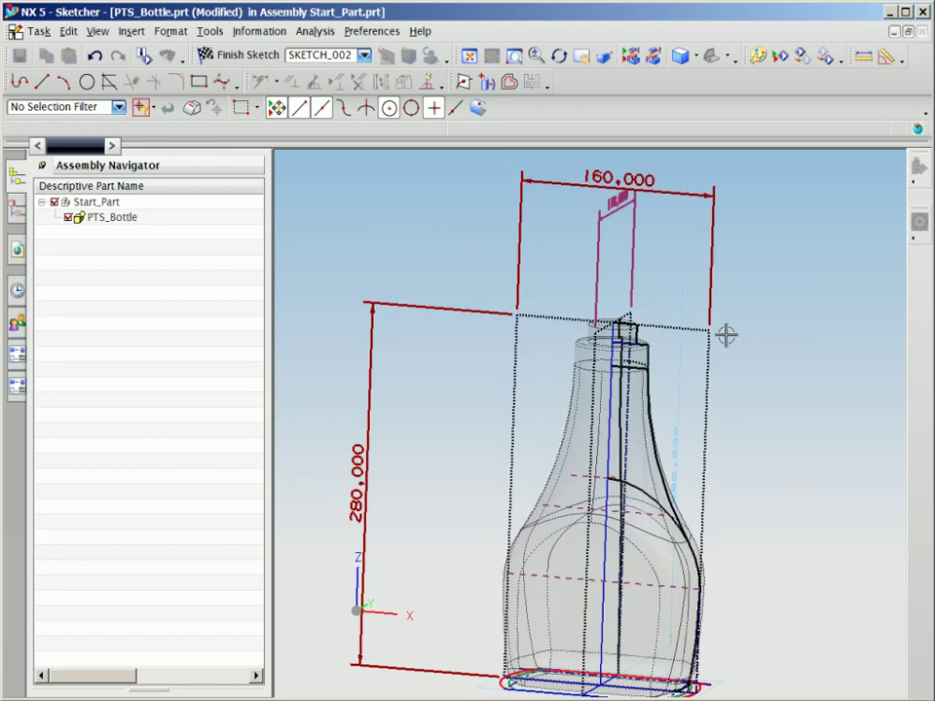
# - Recalculate the volume, then change the Detailed SV taper angle from 3.500° to 4°
pyautogui.click(171, 627)
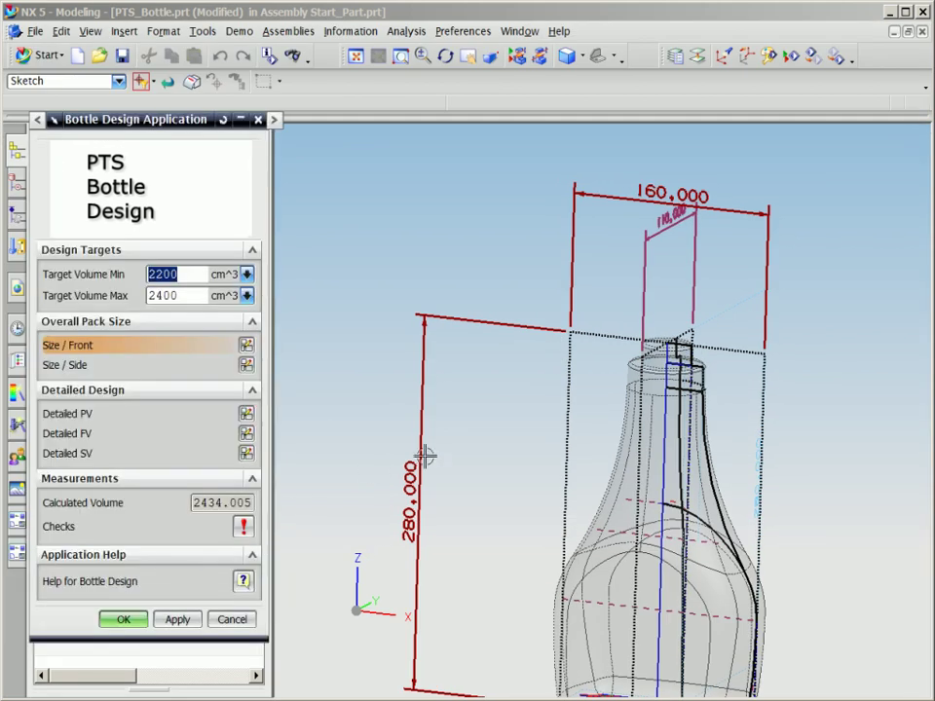
pyautogui.click(246, 454)
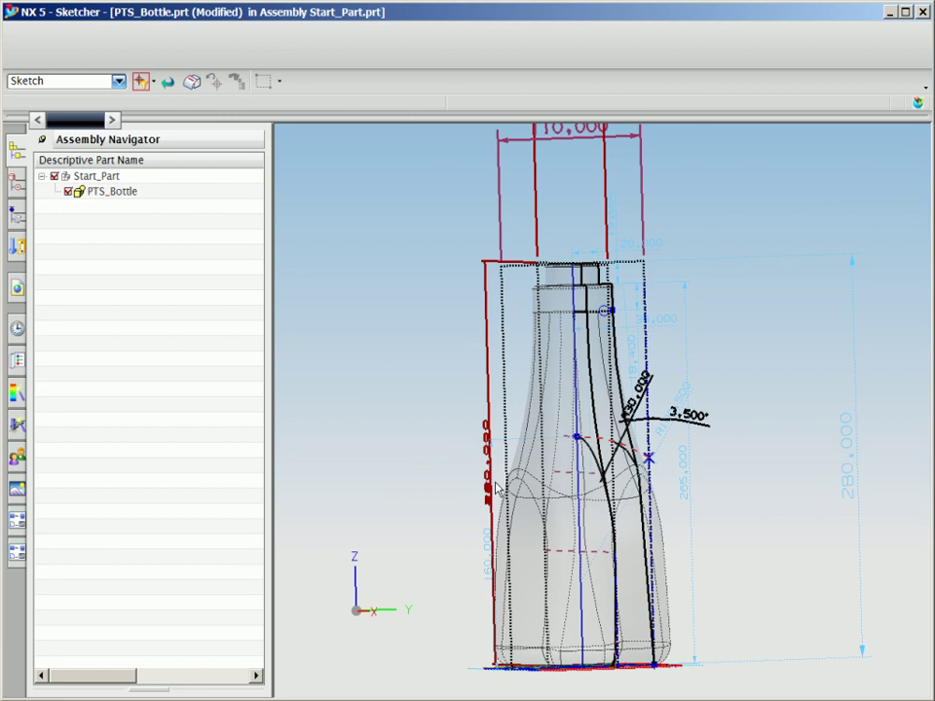
pyautogui.doubleClick(704, 417)
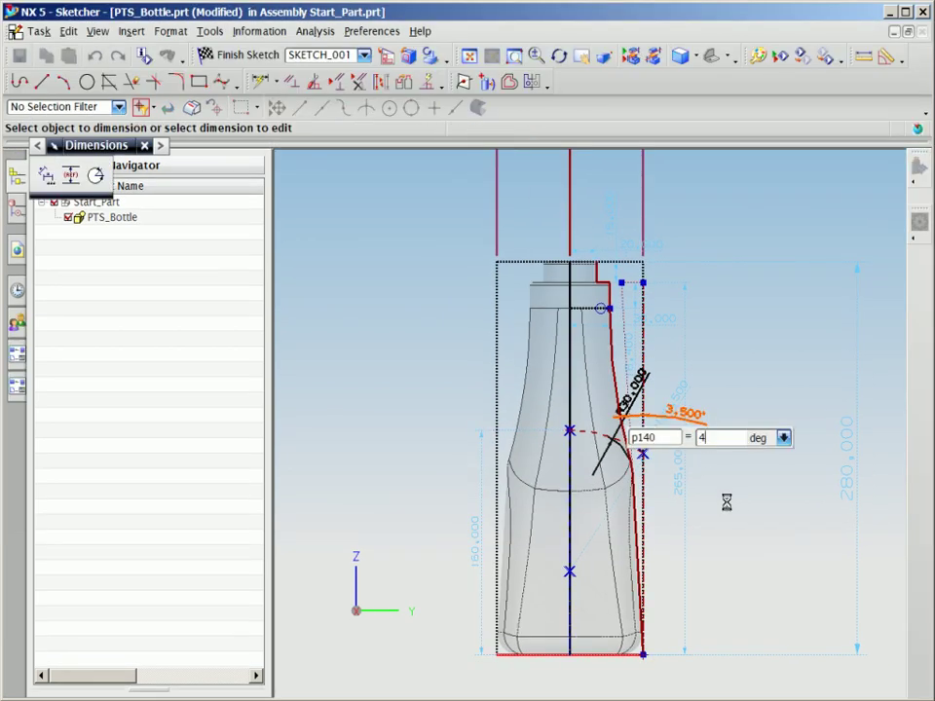
pyautogui.press('Return')
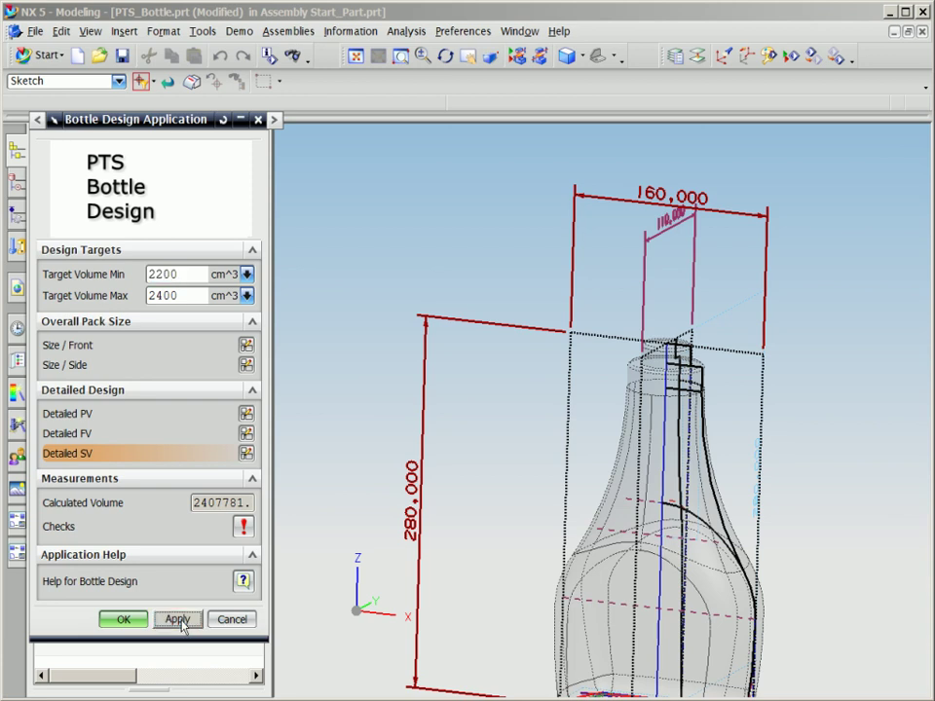
# - Recalculate, then in Detailed PV change R325 to 310 mm and the R15 corner to 25 mm
pyautogui.click(180, 620)
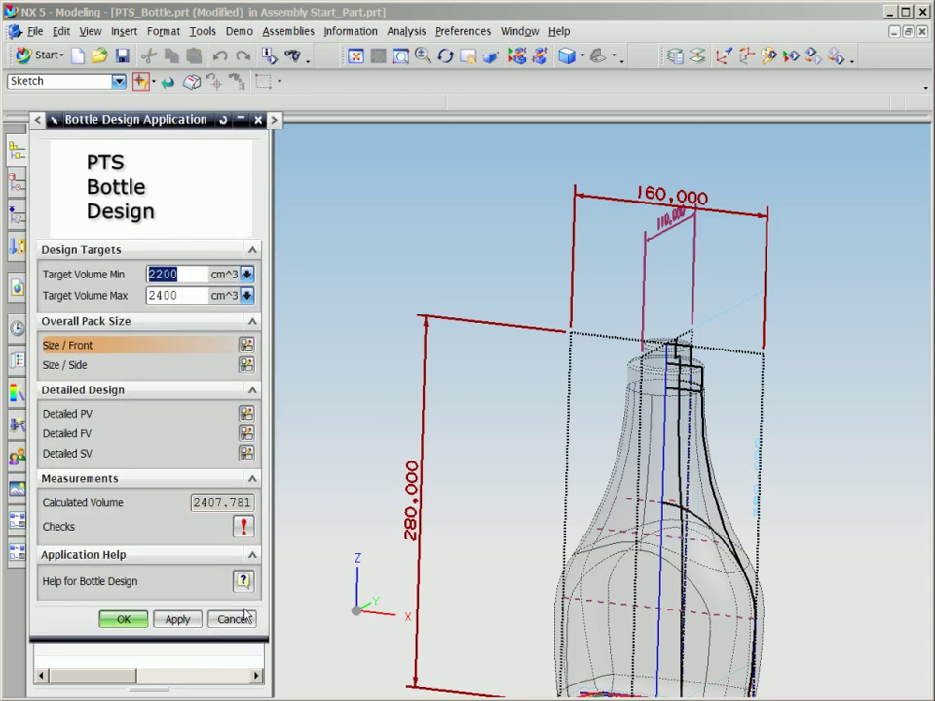
pyautogui.keyDown('shift'); pyautogui.moveTo(474, 524); pyautogui.dragTo(444, 473, button='middle'); pyautogui.keyUp('shift')
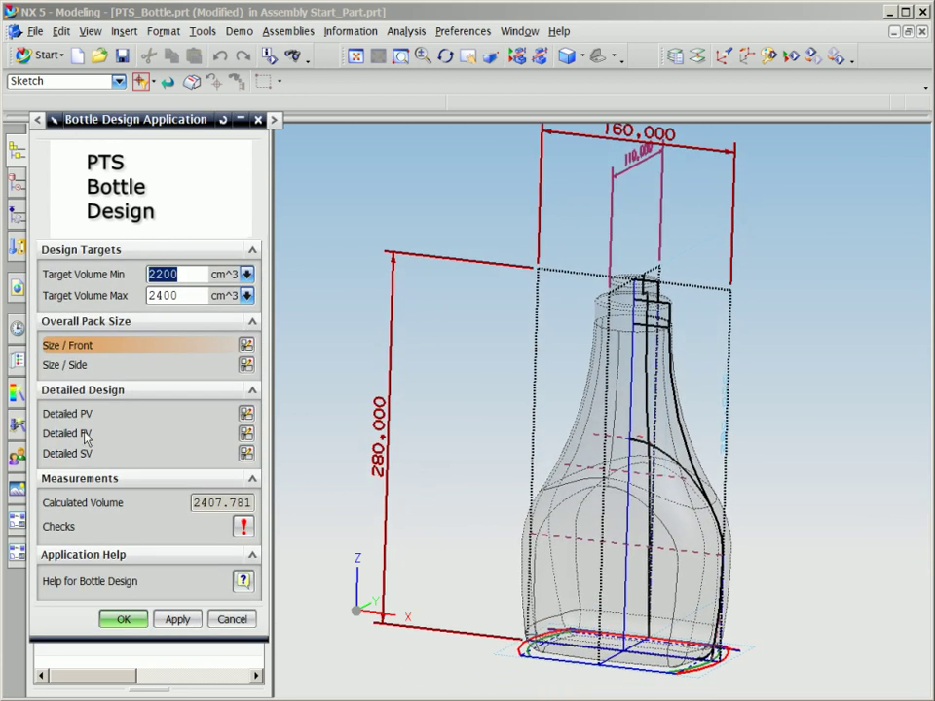
pyautogui.click(247, 413)
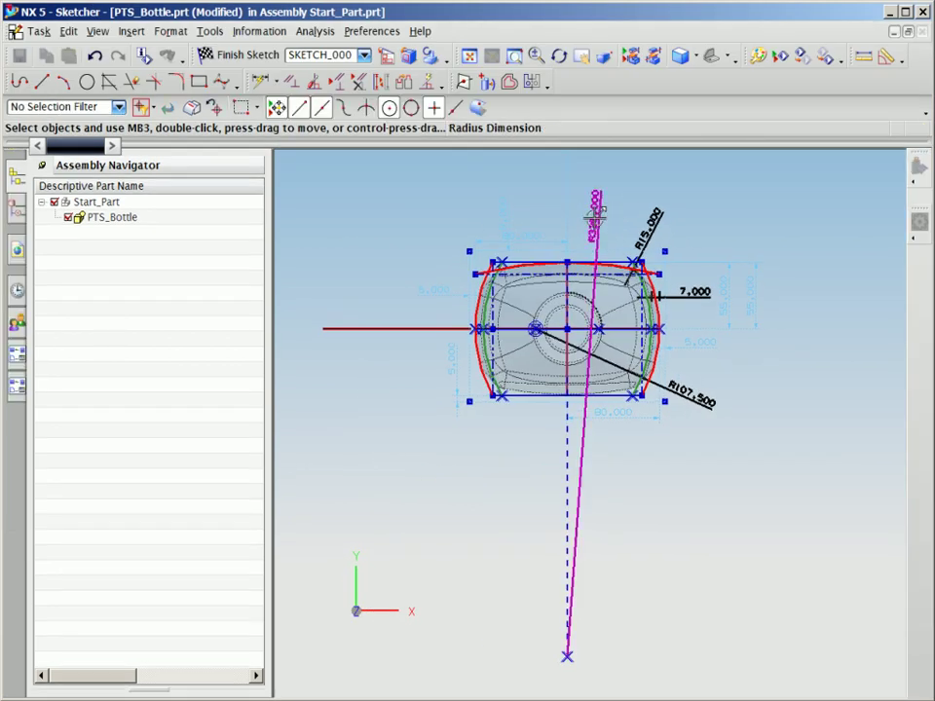
pyautogui.doubleClick(593, 213)
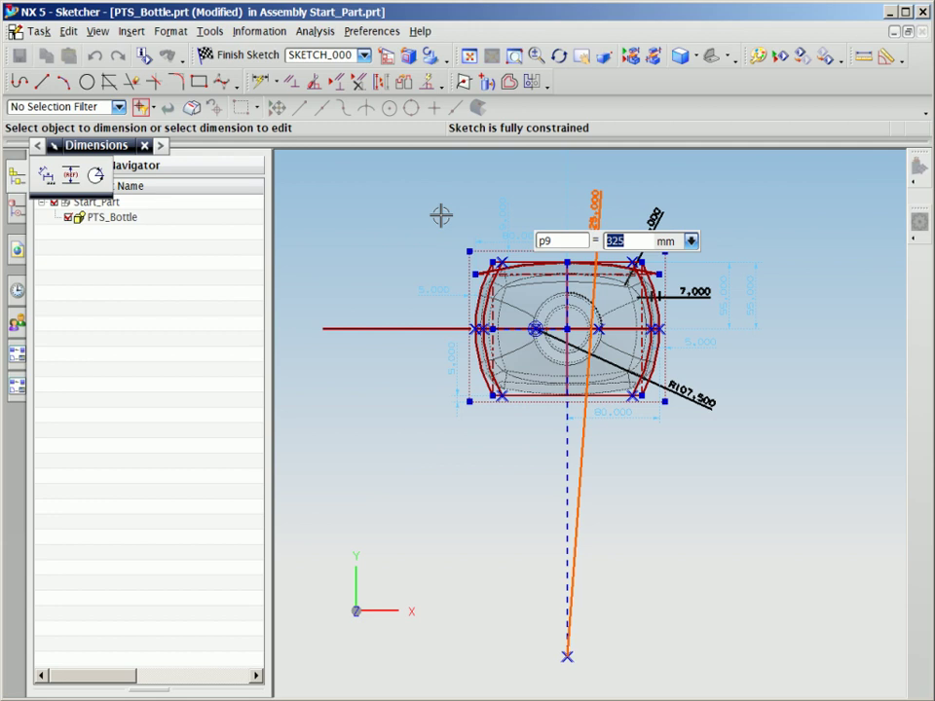
pyautogui.write('310')
pyautogui.press('Return')
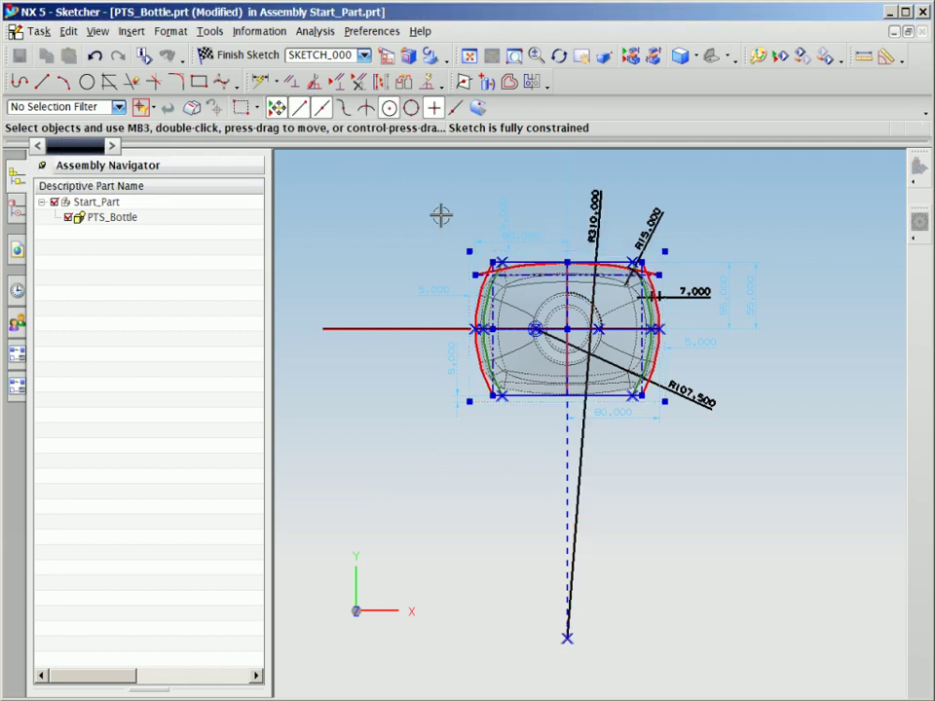
pyautogui.click(655, 219)
pyautogui.doubleClick(655, 219)
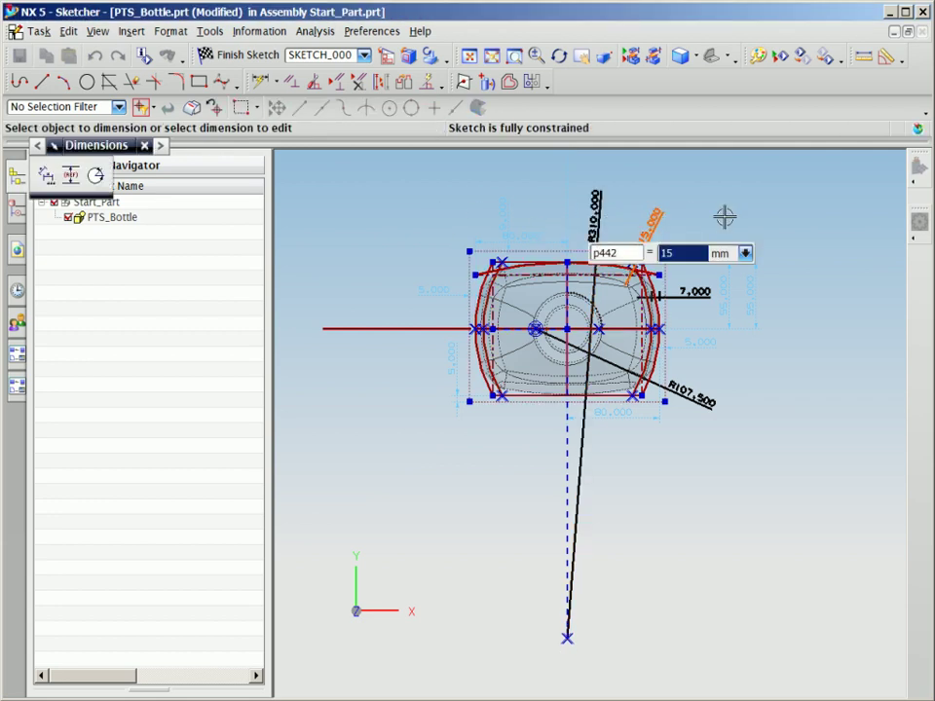
pyautogui.write('25')
pyautogui.press('Return')
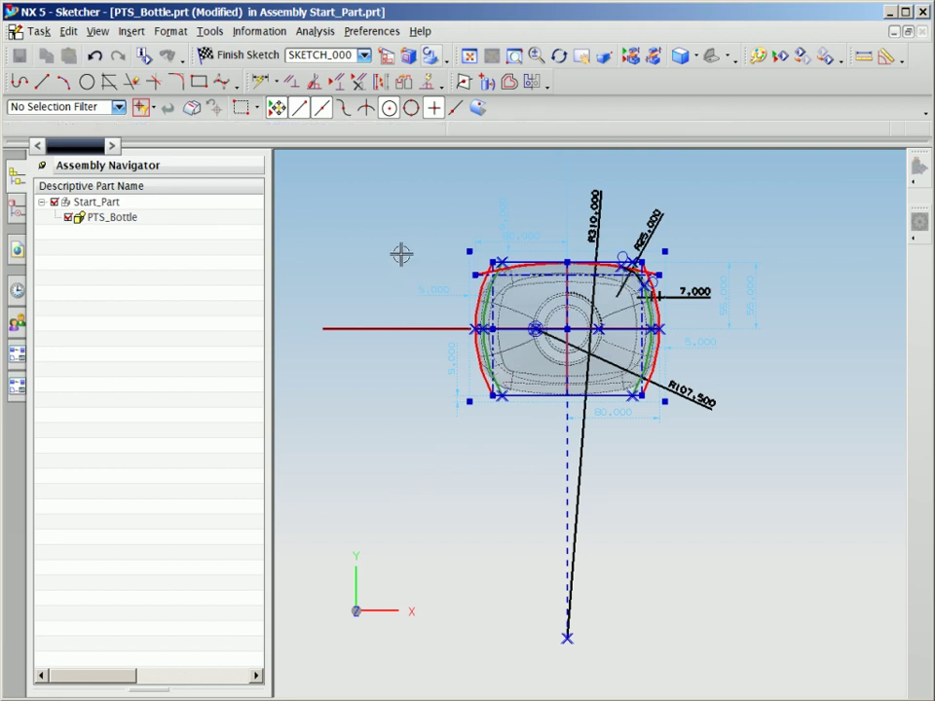
pyautogui.moveTo(473, 413)
pyautogui.mouseDown(button='middle')
pyautogui.moveTo(470, 433)
pyautogui.moveTo(465, 357)
pyautogui.moveTo(478, 484)
pyautogui.moveTo(518, 555)
pyautogui.mouseUp(button='middle')
# - Finish the sketch, confirm the 2389.461 cm³ volume passes, accept the design, and close Template Explorer
pyautogui.hotkey('ctrl', 'q')
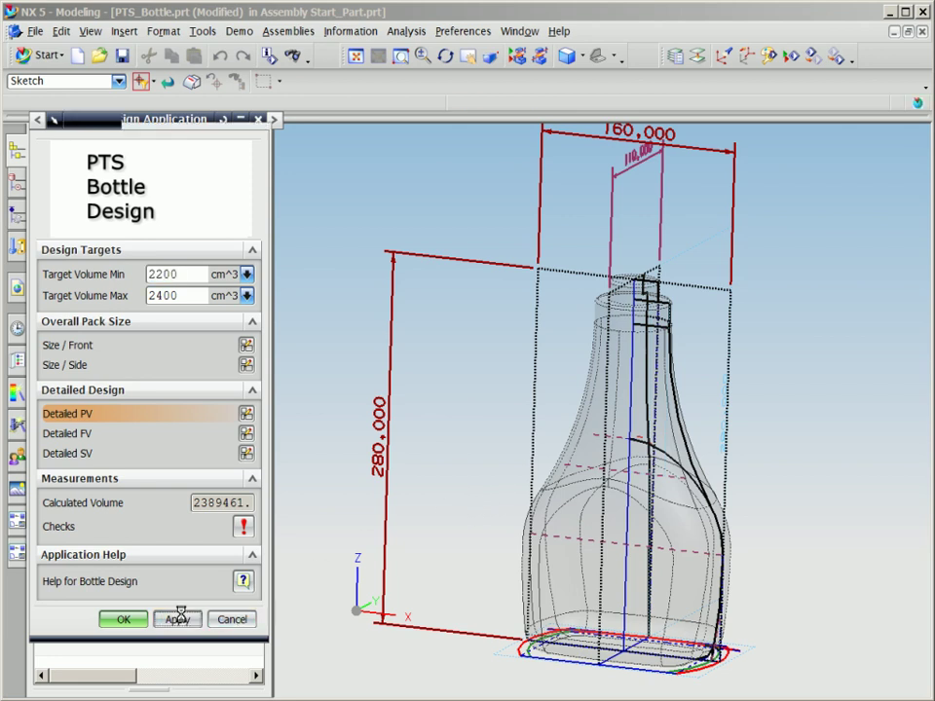
pyautogui.click(180, 619)
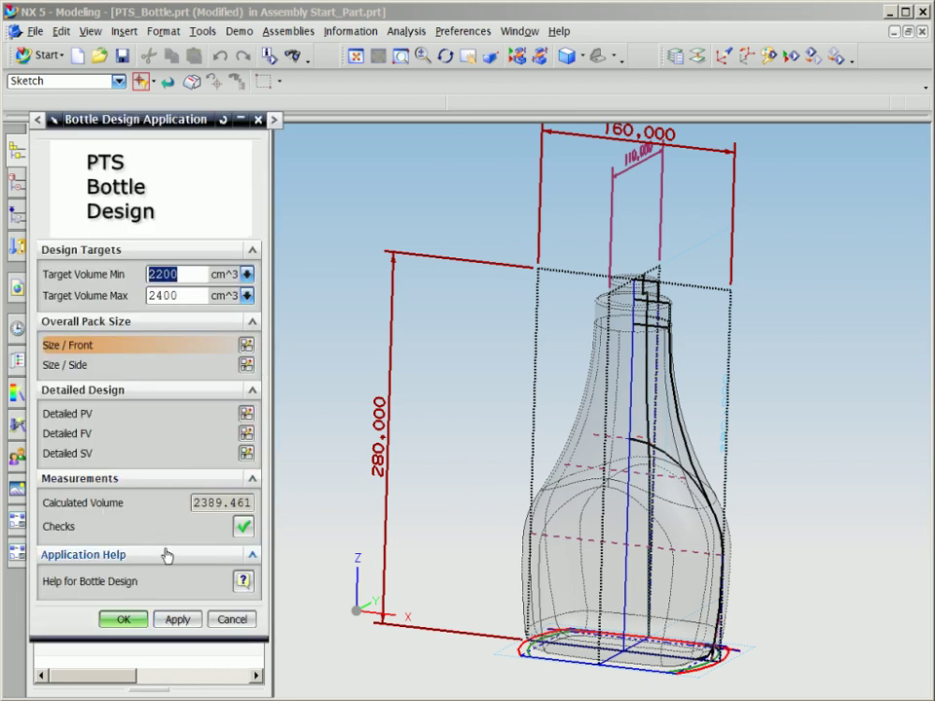
pyautogui.click(124, 620)
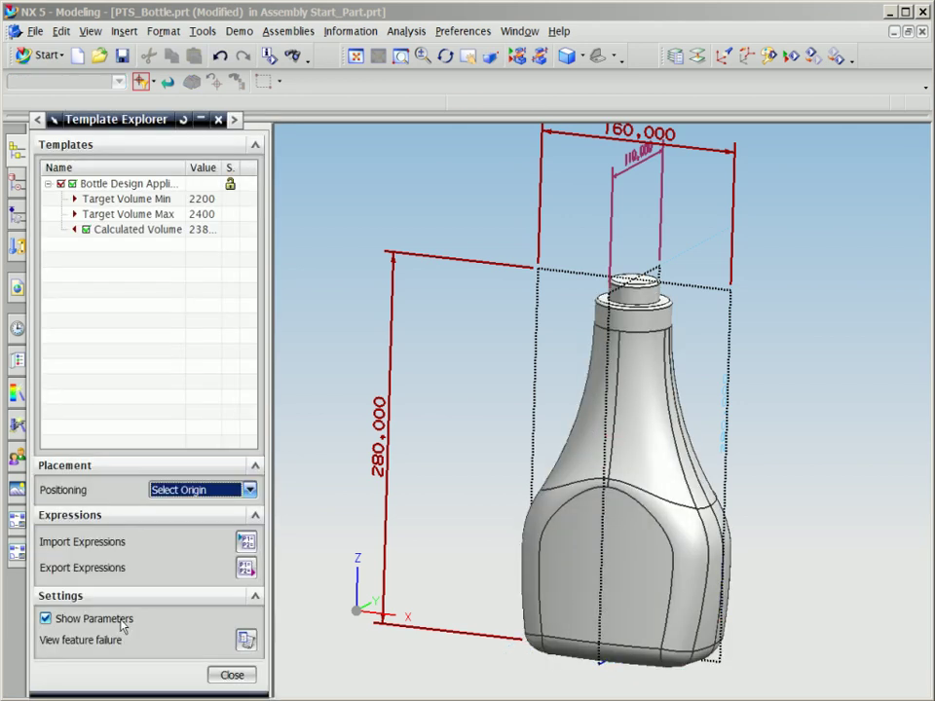
pyautogui.click(226, 676)
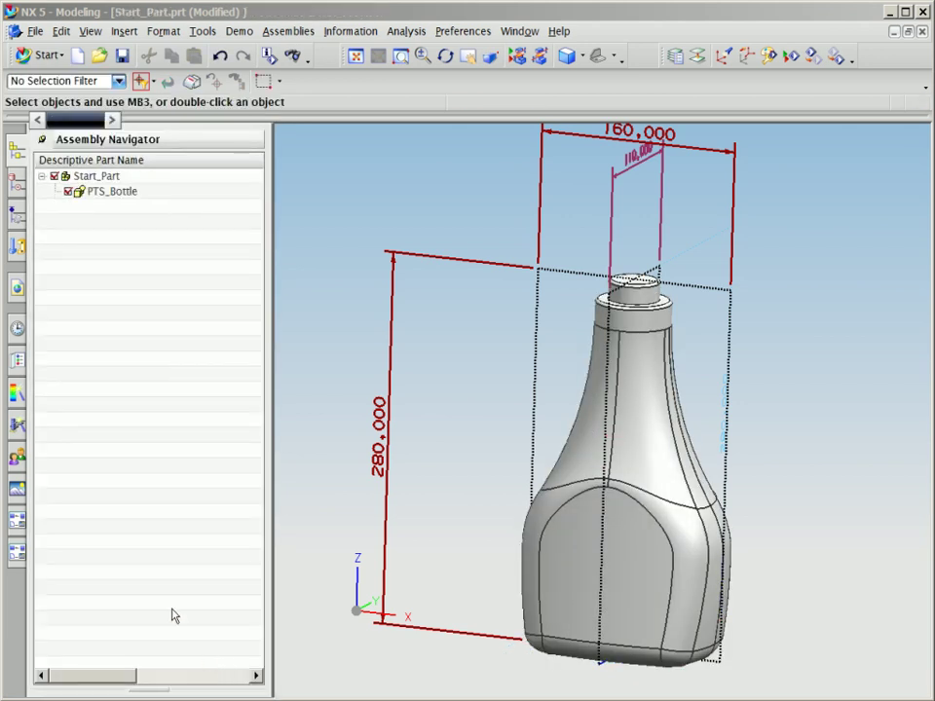